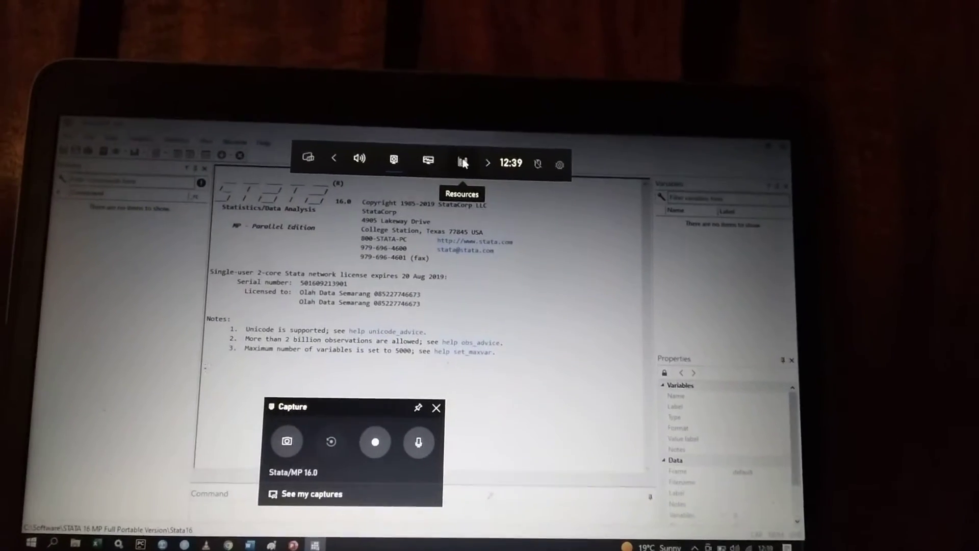
Step: Toggle the Capture widget so it targets the Stata/MP 16.0 window
left_click(387, 158)
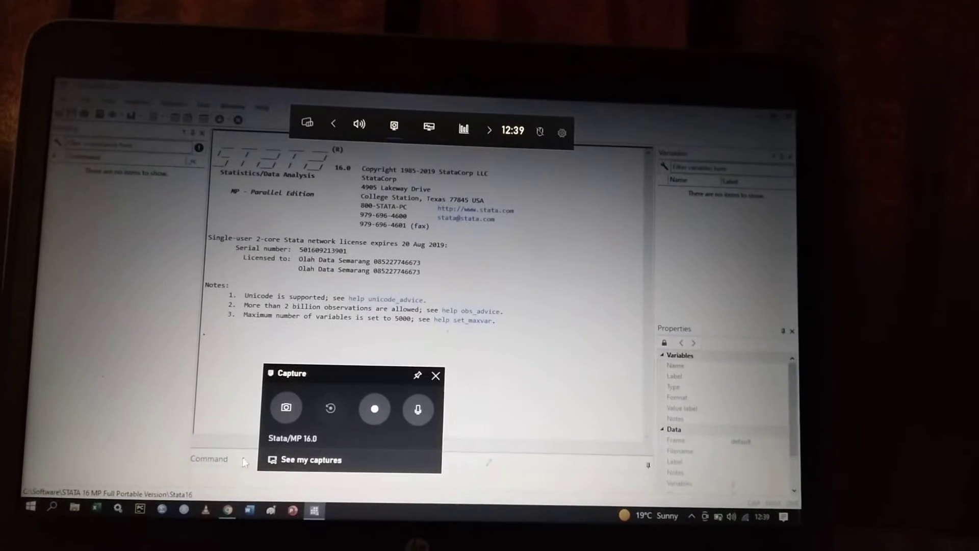
Step: Begin recording the Stata window and close the Game Bar overlay while recording continues
left_click(372, 409)
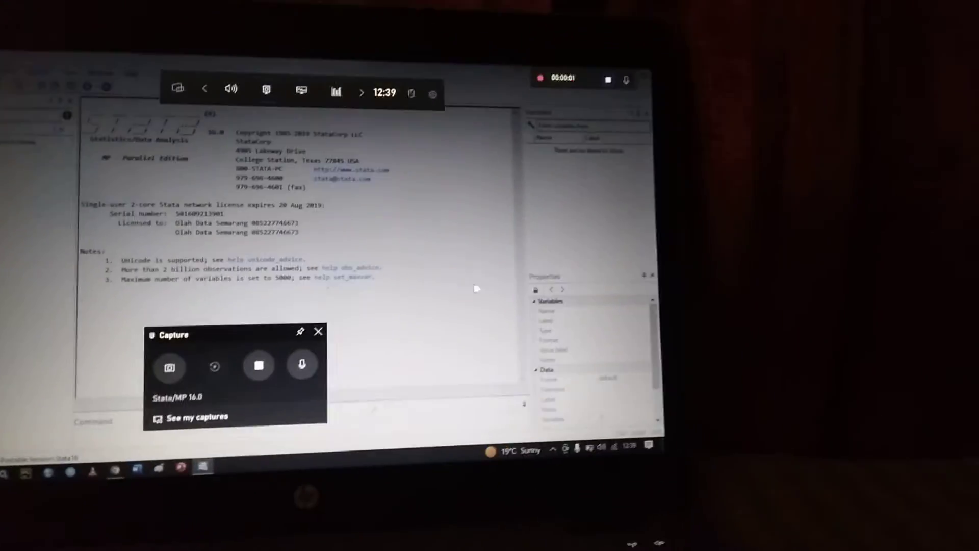
left_click(464, 270)
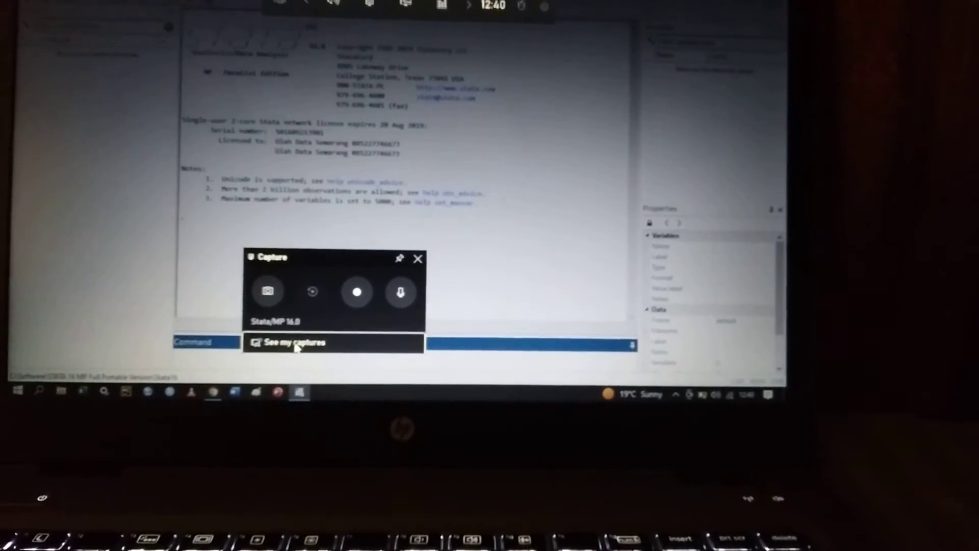
Step: Open the captures gallery to preview the newest Stata/MP 16.0 clip
left_click(296, 343)
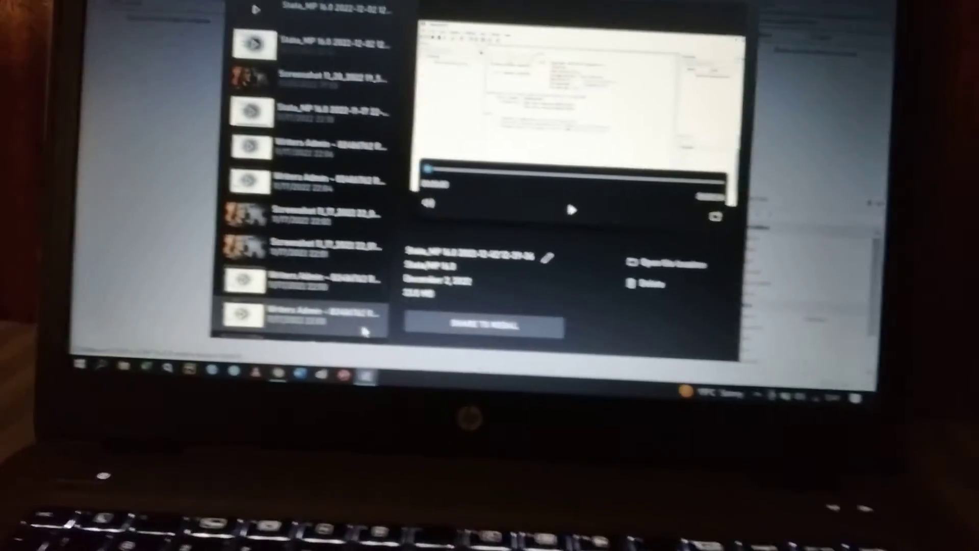